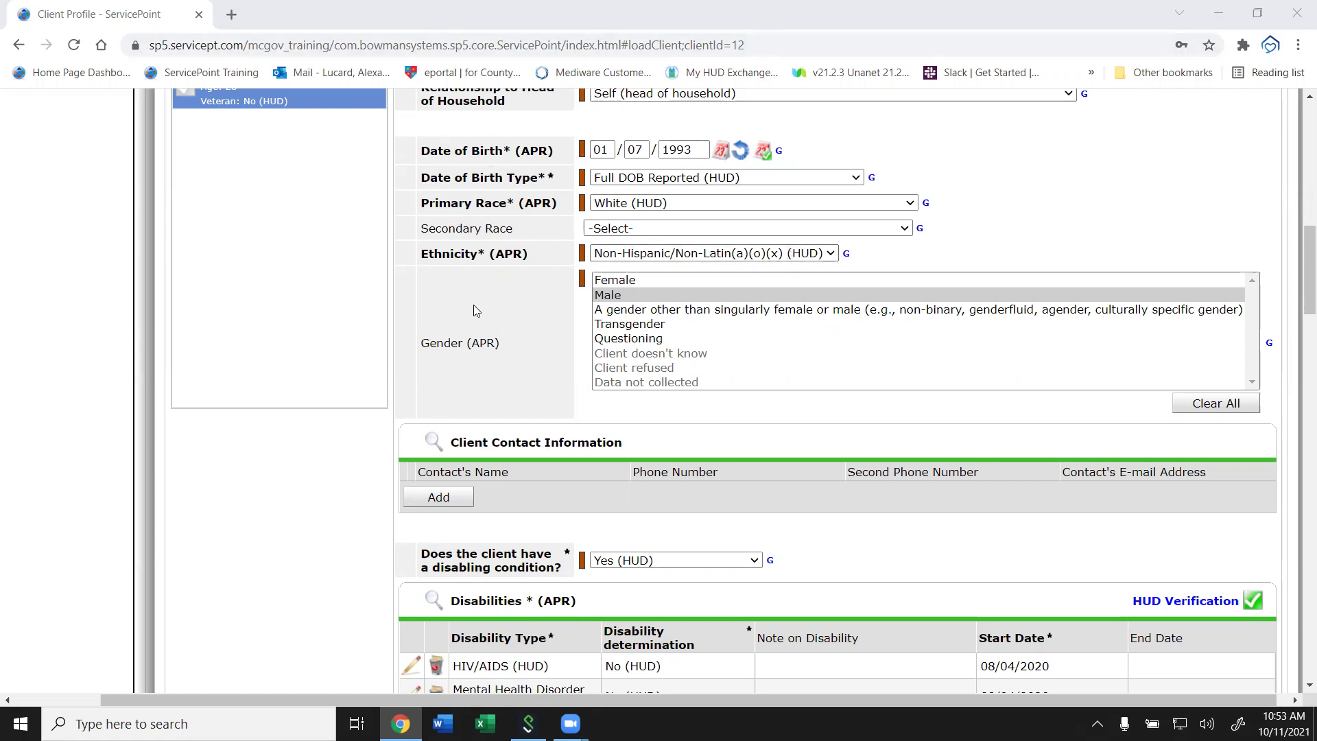
- Review the answer options offered for the client's Primary Race and Ethnicity
{"action": "scroll", "coordinate": [473, 310], "scroll_direction": "down", "scroll_amount": 1}
{"action": "scroll", "coordinate": [473, 310], "scroll_direction": "up", "scroll_amount": 2}
{"action": "scroll", "coordinate": [473, 309], "scroll_direction": "down", "scroll_amount": 1}
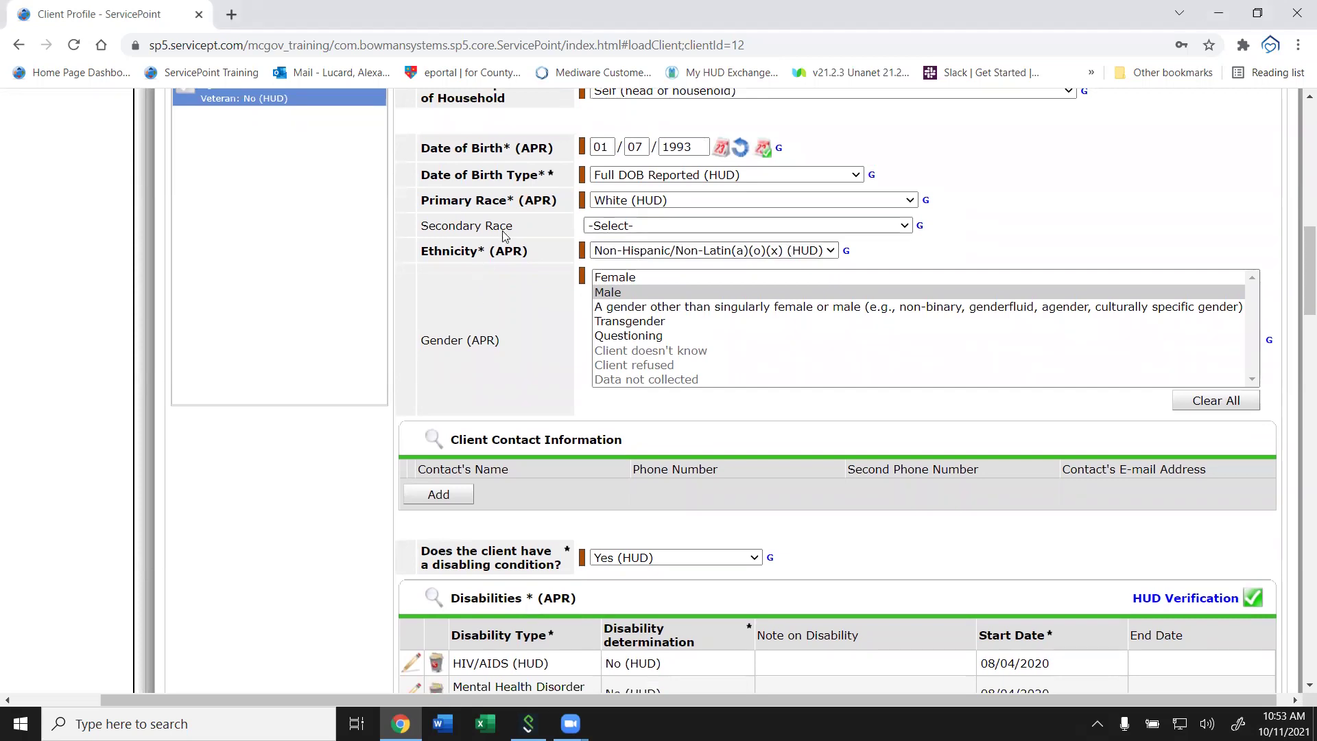
{"action": "left_click", "coordinate": [624, 201]}
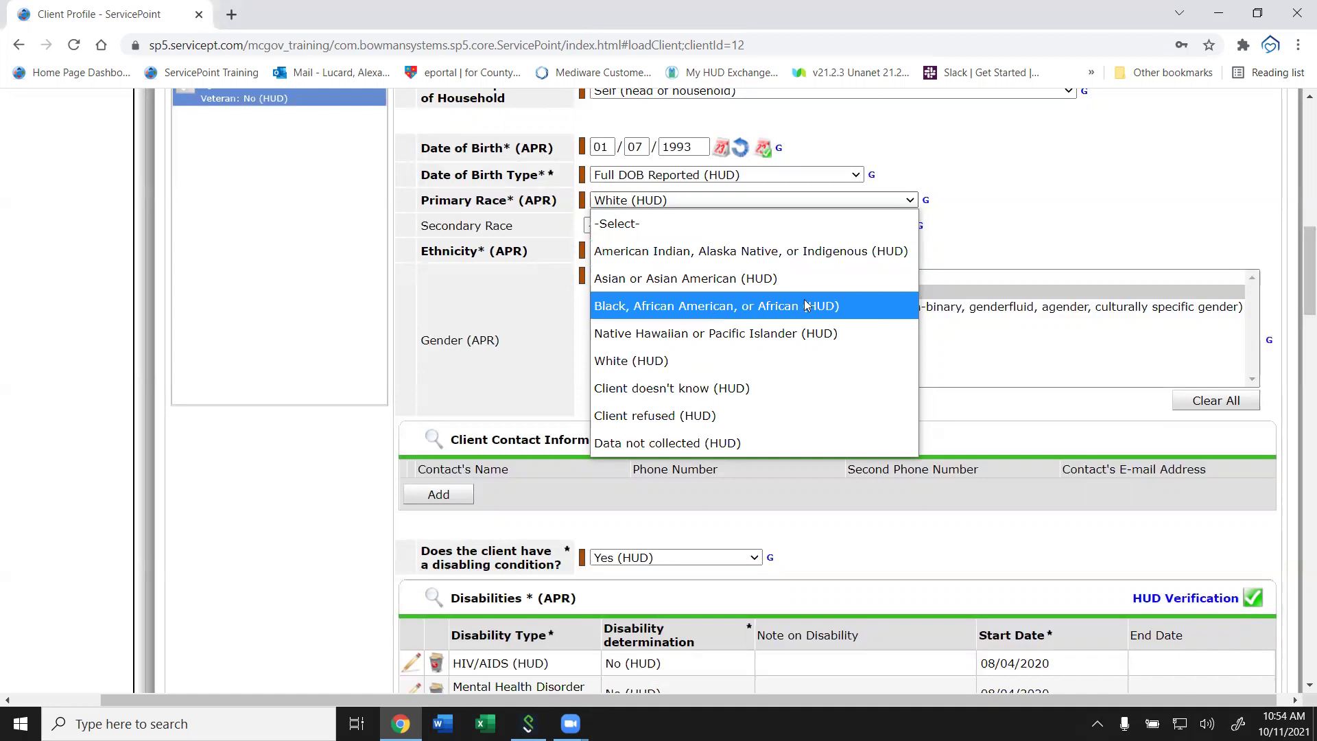
{"action": "left_click", "coordinate": [978, 230]}
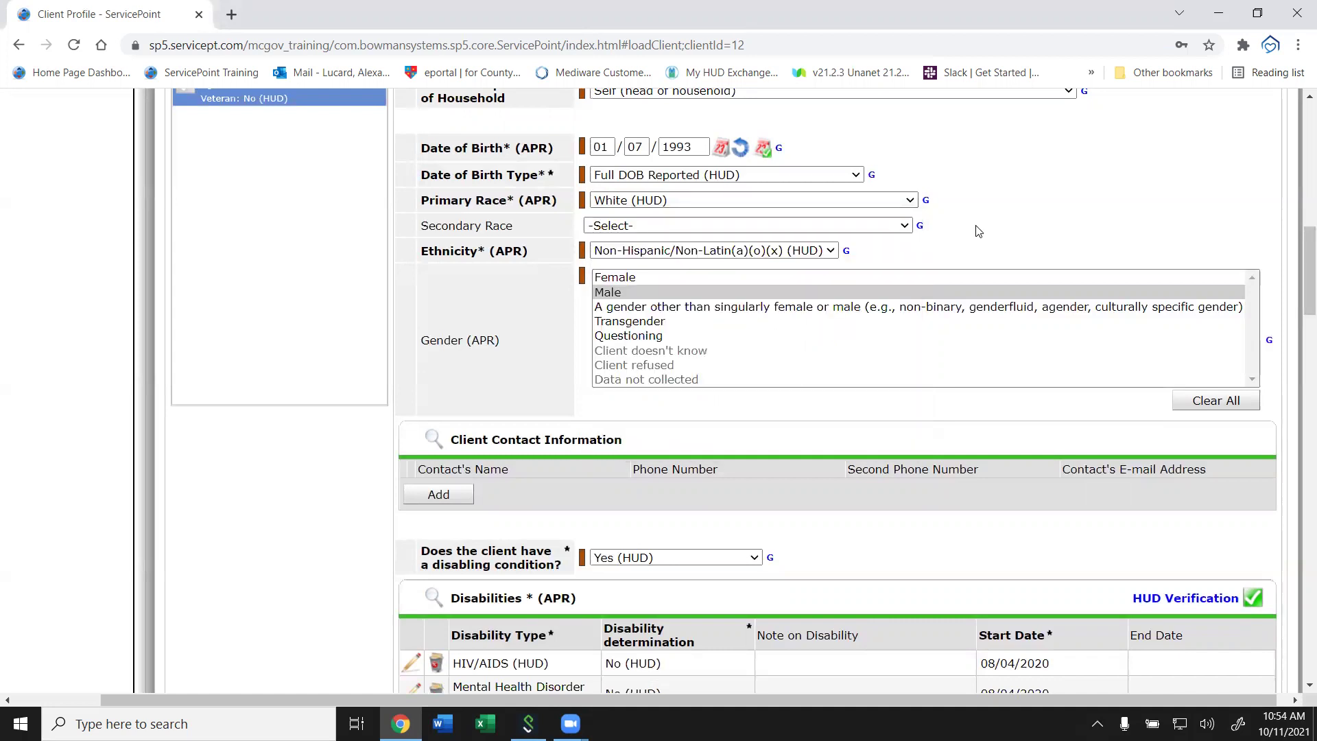
{"action": "left_click", "coordinate": [730, 252]}
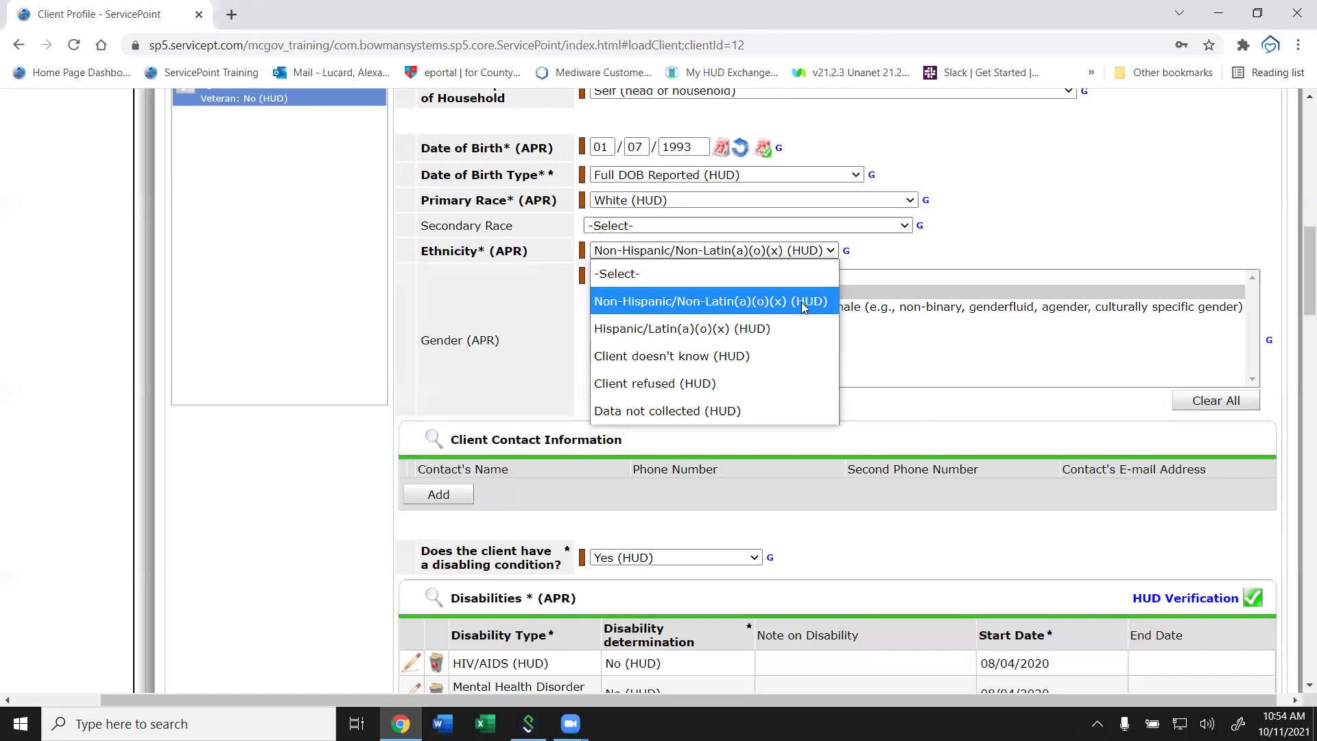
{"action": "left_click", "coordinate": [1029, 248]}
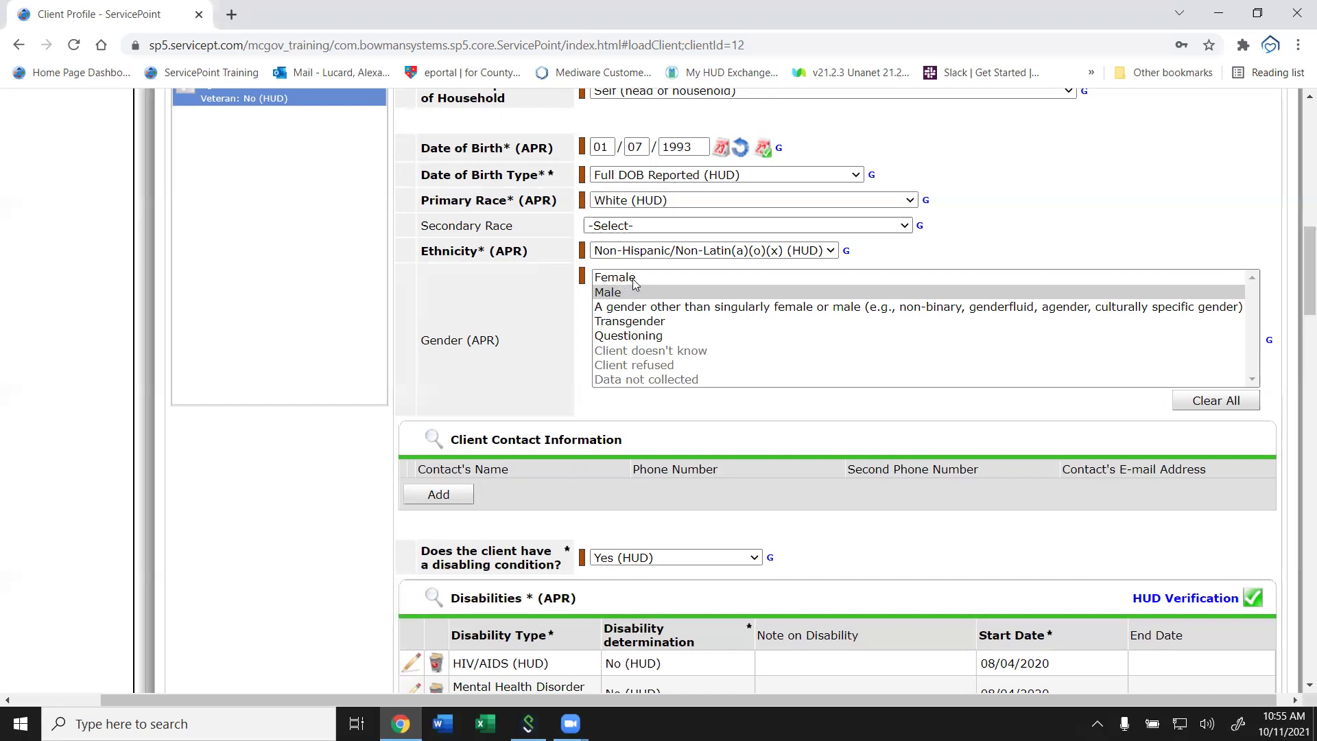
- Try Questioning alone and Male combined with Questioning as the client's Gender, ending on Male only
{"action": "left_click", "coordinate": [639, 337]}
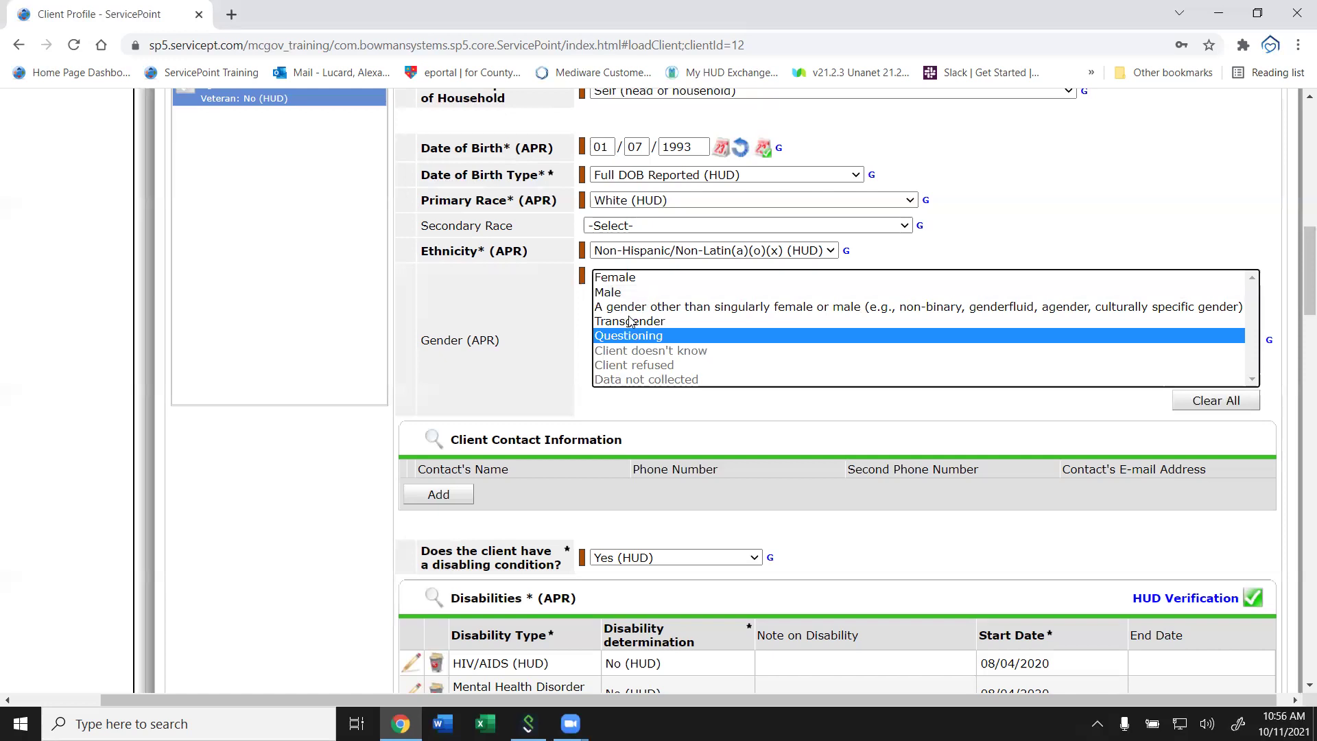
{"action": "left_click", "coordinate": [625, 293]}
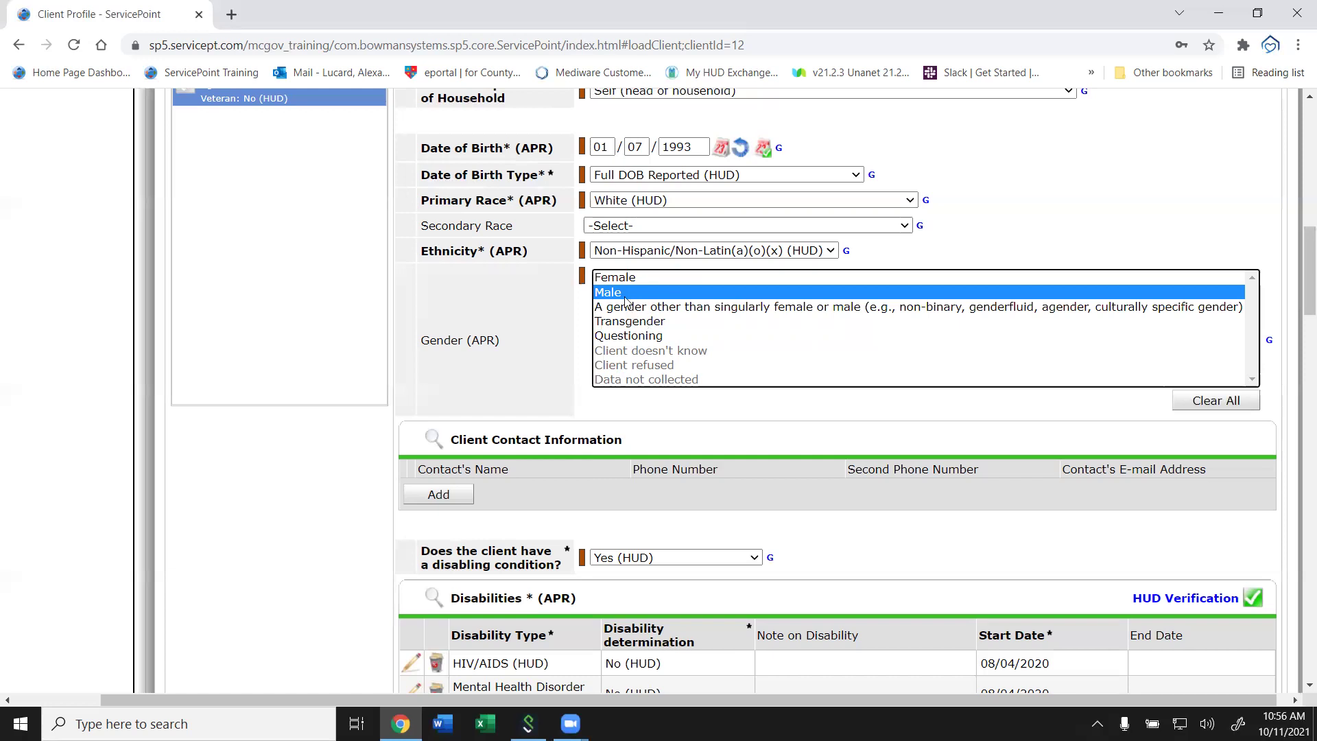
{"action": "left_click", "coordinate": [615, 336], "text": "ctrl"}
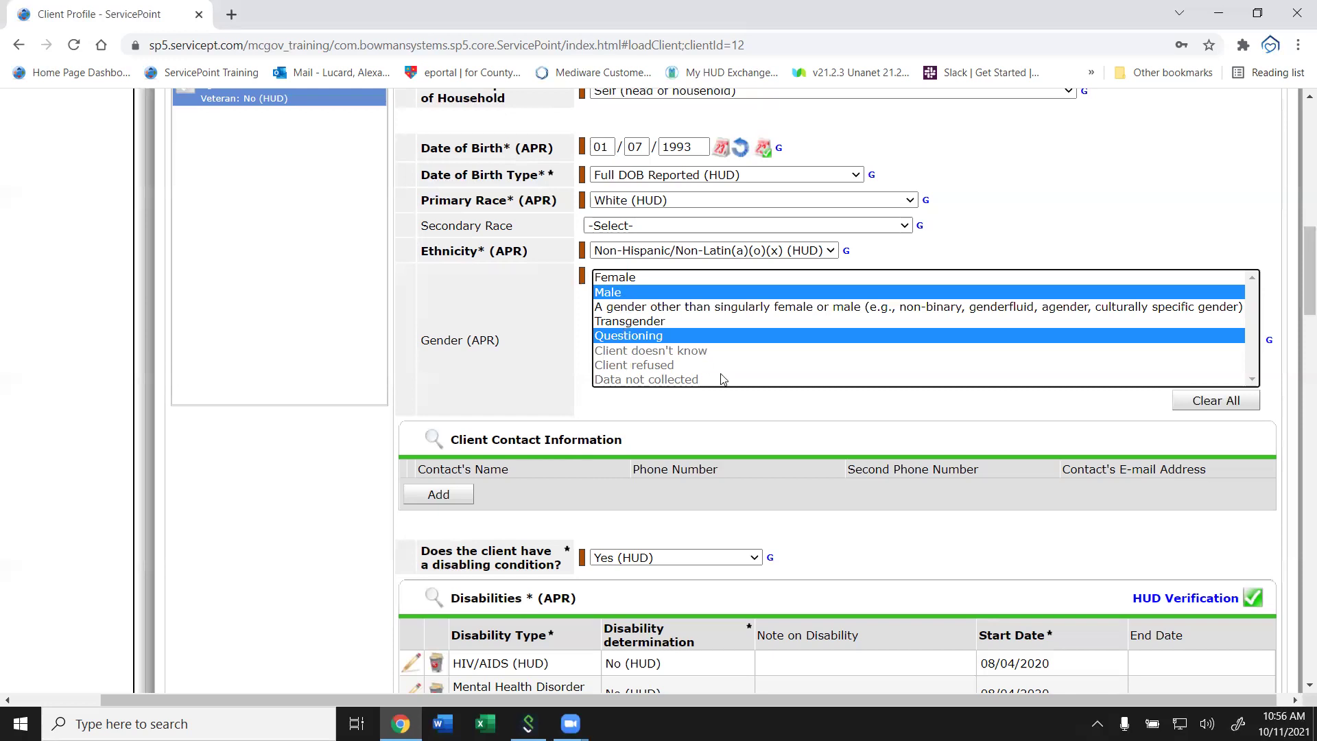
{"action": "left_click", "coordinate": [608, 295]}
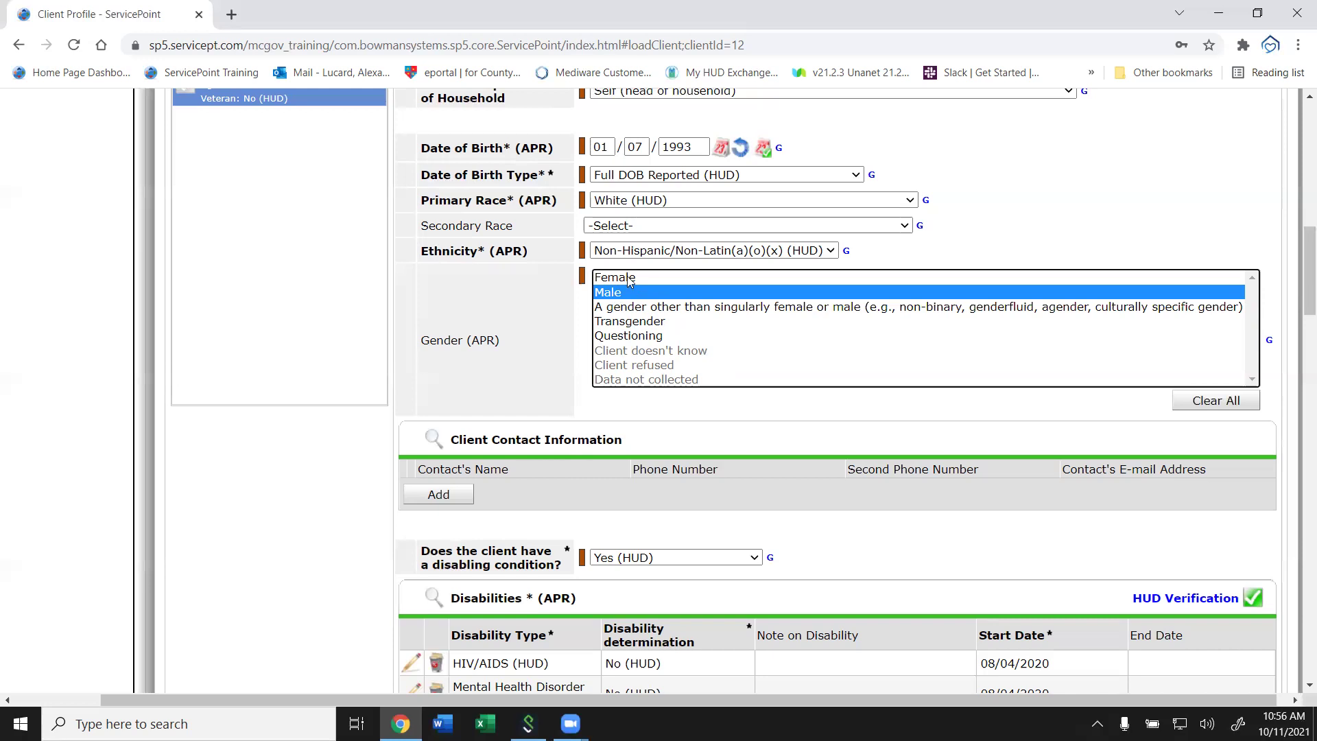
- Try Male combined with Transgender and Male combined with Questioning as the Gender, and clear all Gender selections
{"action": "left_click", "coordinate": [631, 322], "text": "ctrl"}
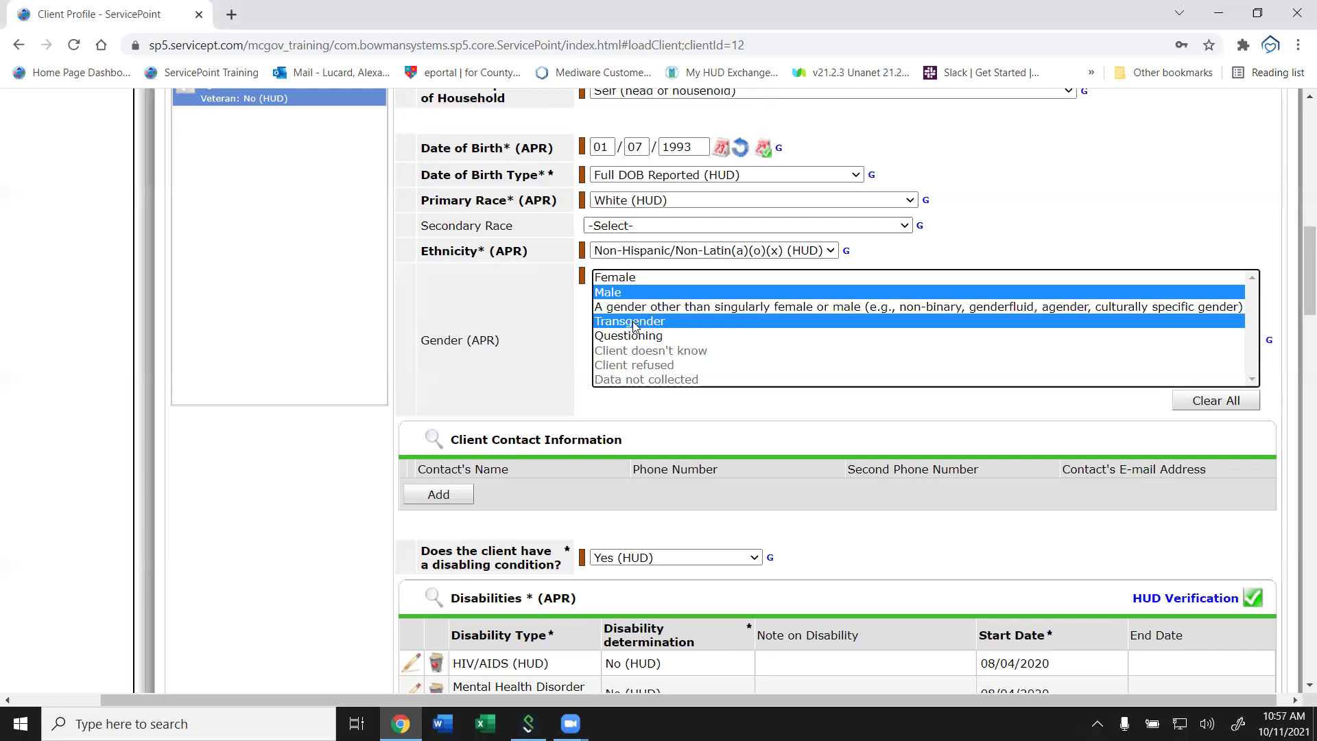
{"action": "left_click", "coordinate": [615, 292]}
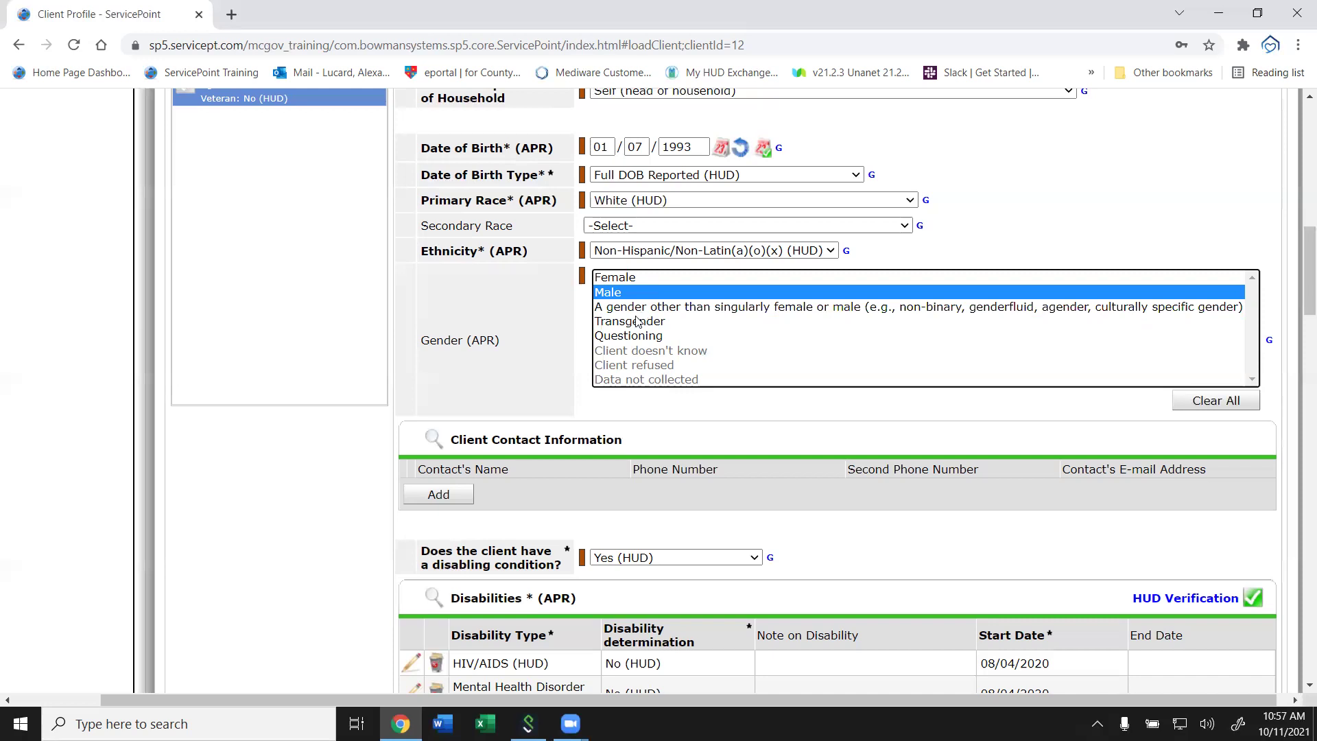
{"action": "left_click", "coordinate": [618, 335], "text": "ctrl"}
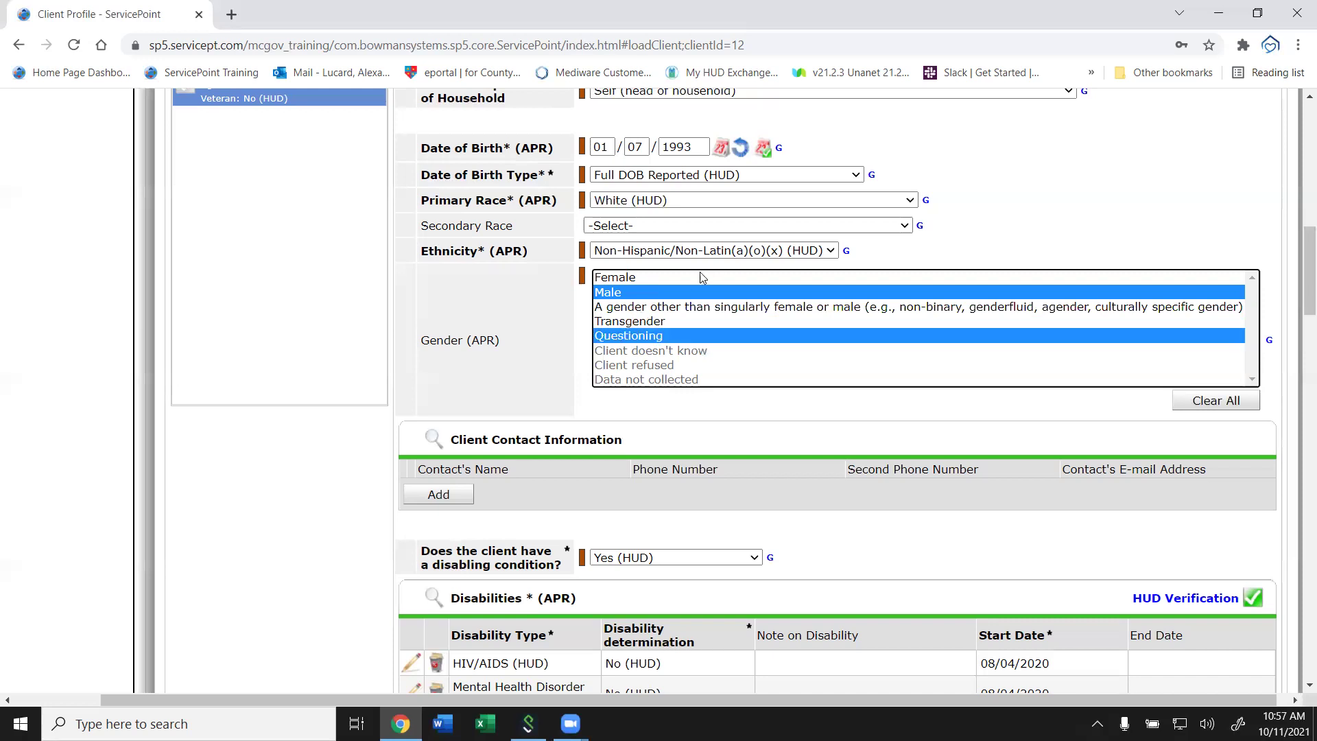
{"action": "left_click", "coordinate": [618, 294]}
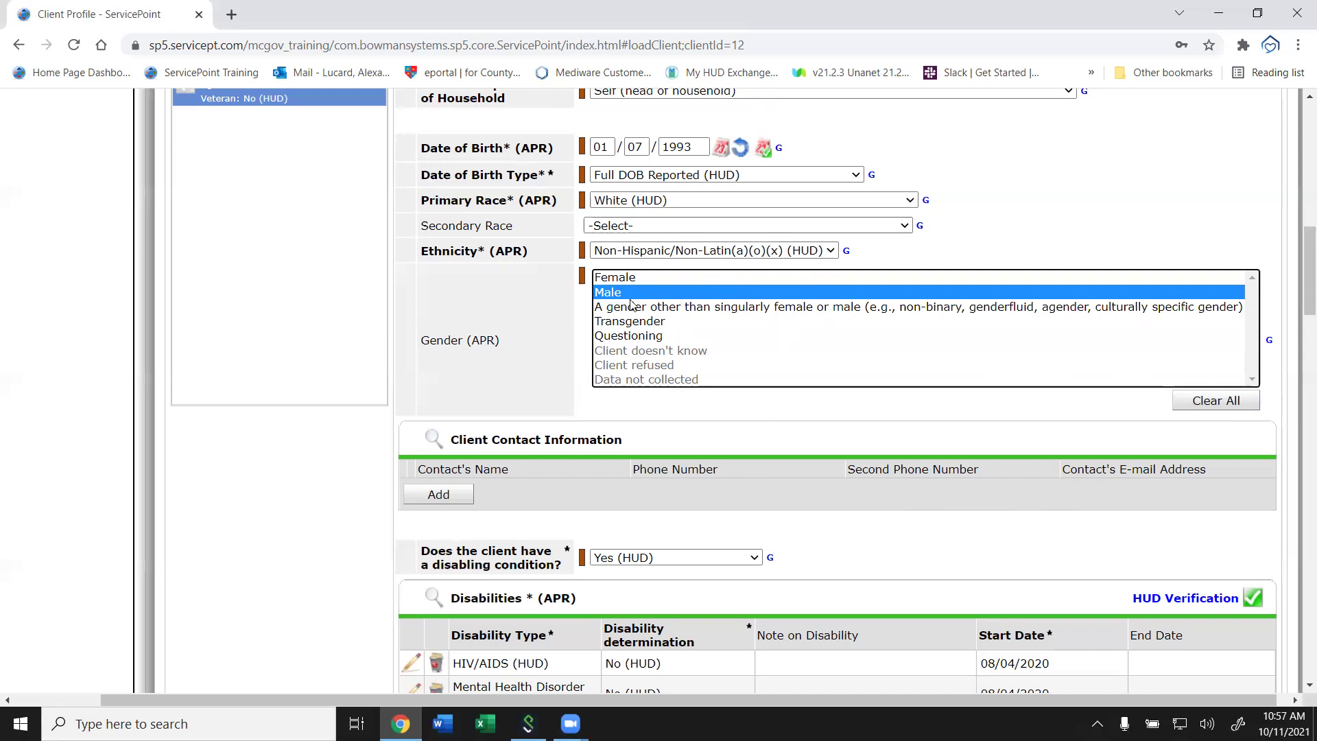
{"action": "left_click", "coordinate": [1214, 403]}
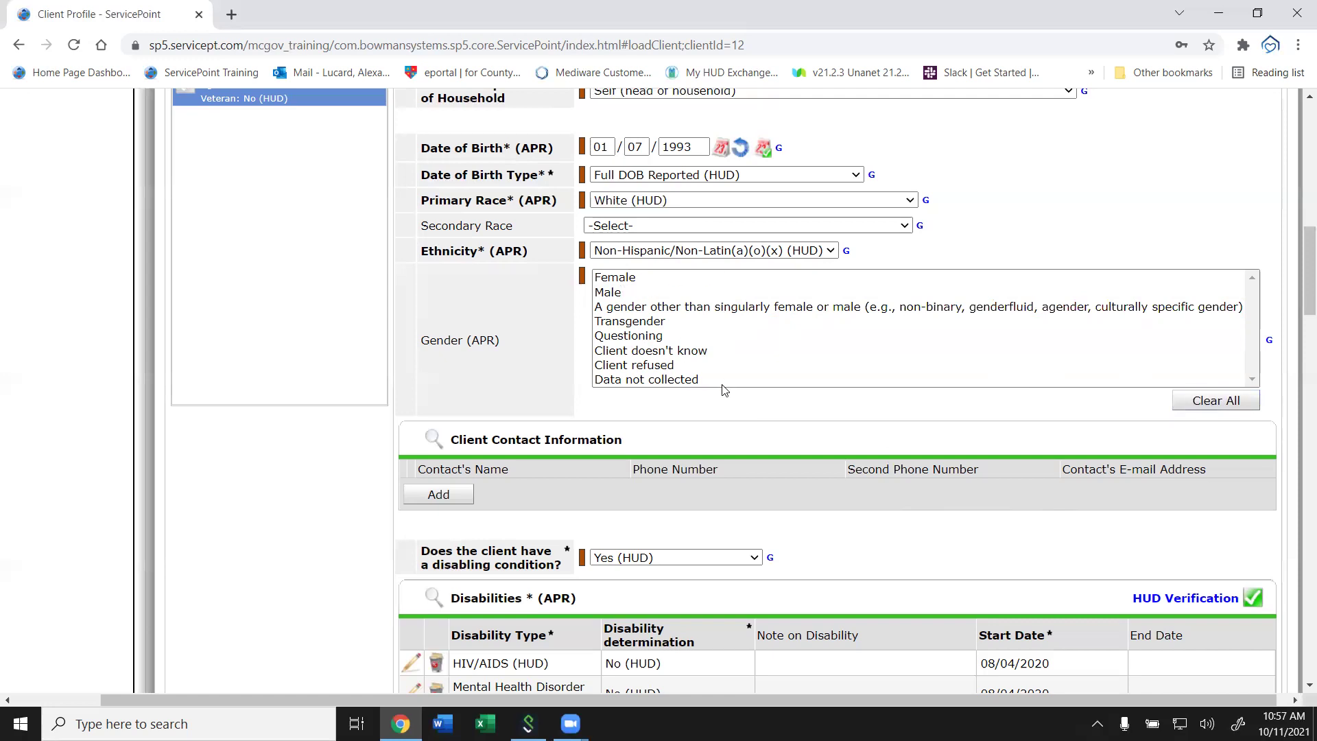
- View the question description of the Gender (APR) field and close it
{"action": "left_click_drag", "start_coordinate": [489, 263], "coordinate": [420, 254]}
{"action": "left_click", "coordinate": [421, 254]}
{"action": "left_click_drag", "start_coordinate": [513, 341], "coordinate": [429, 341]}
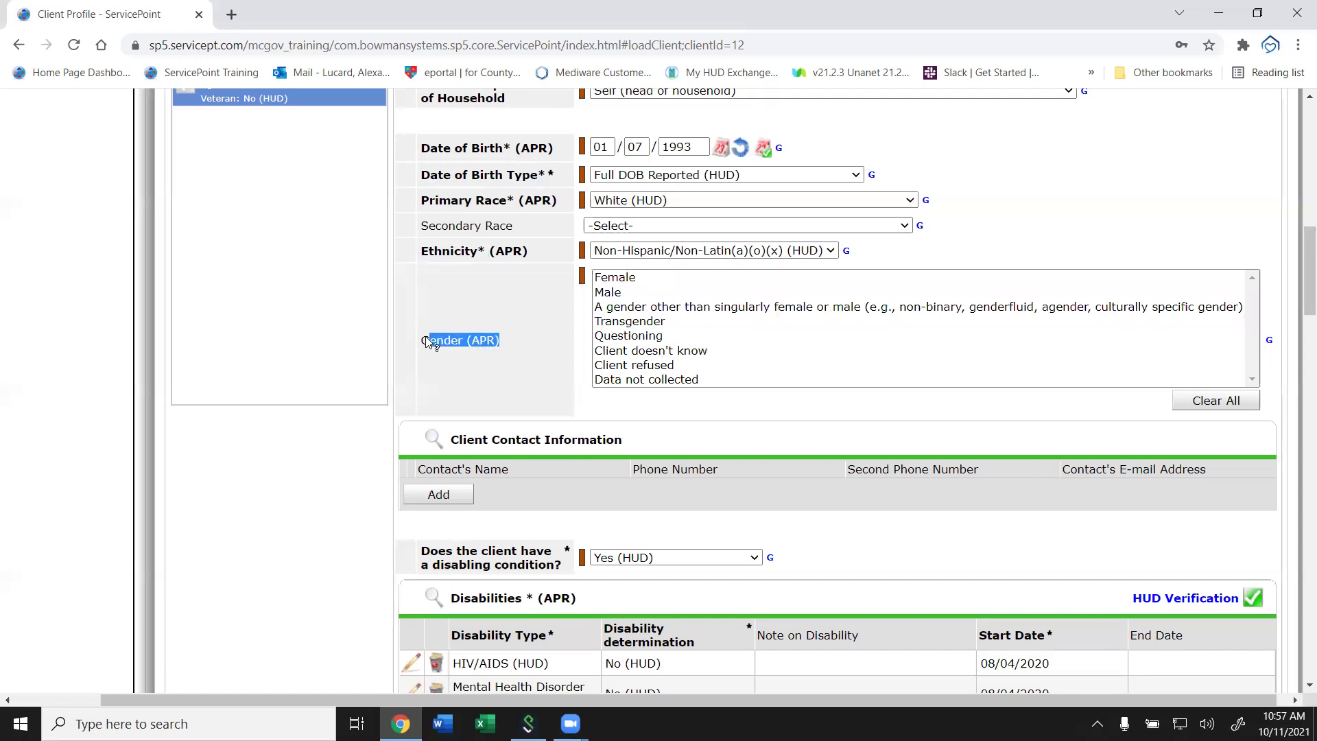
{"action": "left_click", "coordinate": [426, 341]}
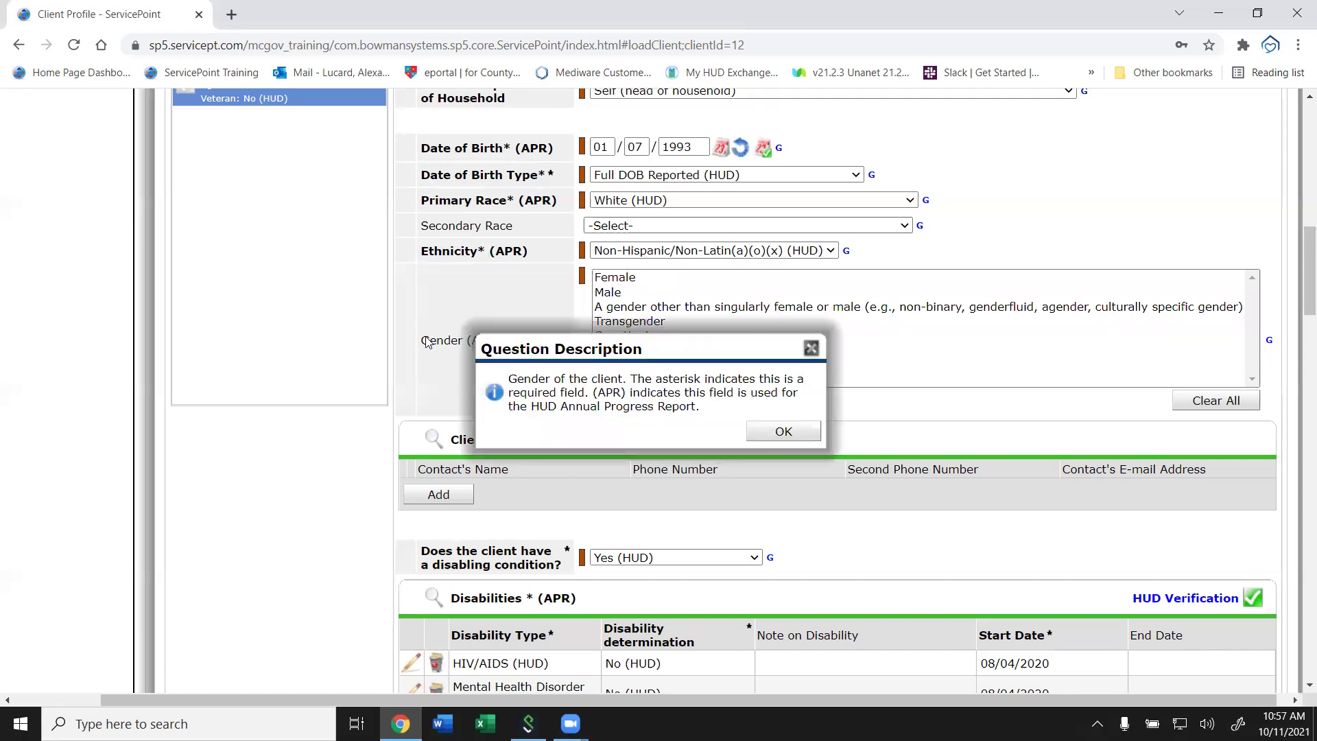
{"action": "left_click", "coordinate": [759, 436]}
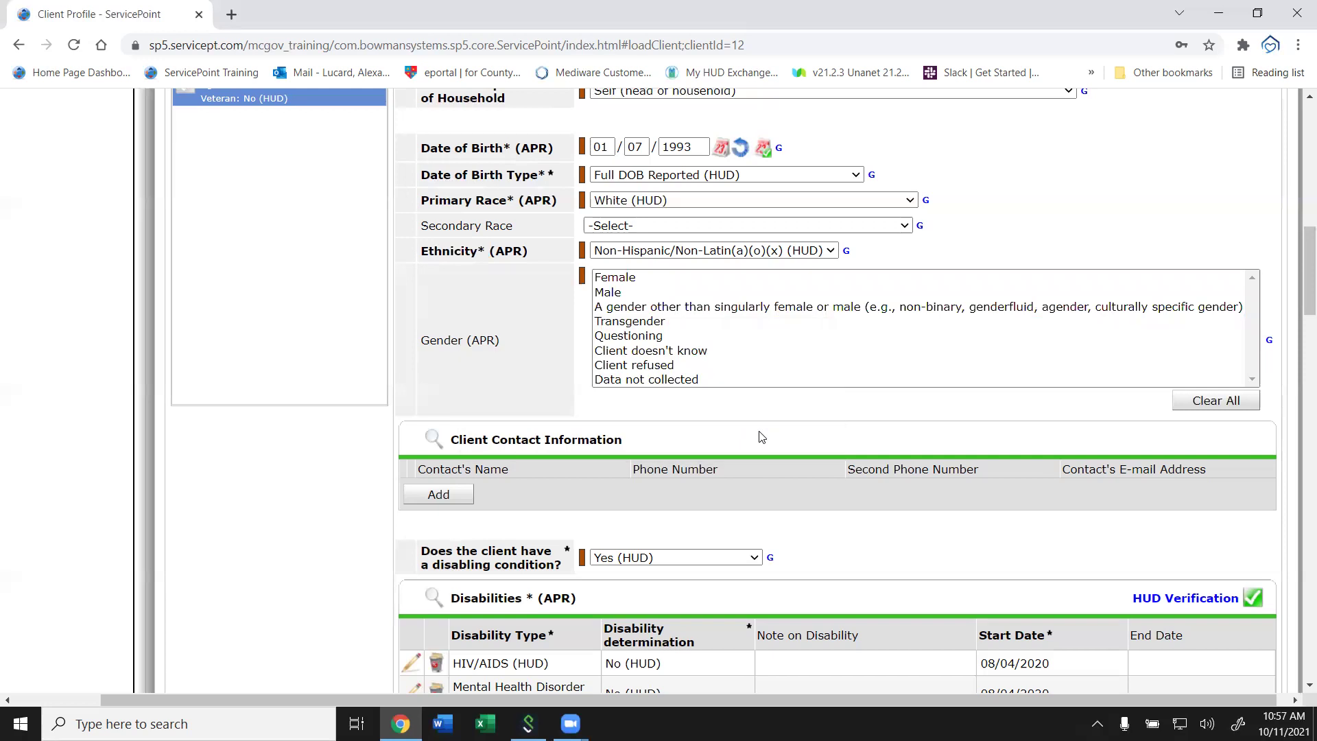
{"action": "left_click", "coordinate": [489, 343]}
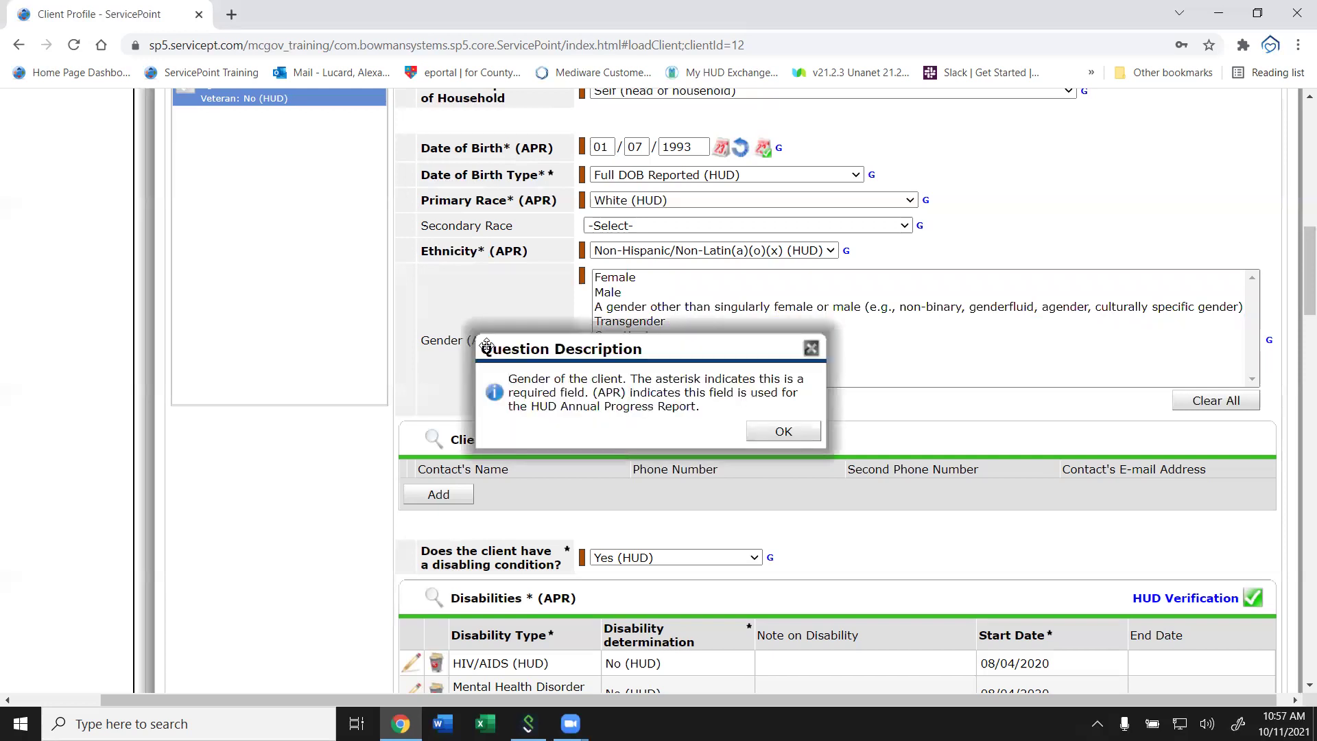
{"action": "left_click", "coordinate": [786, 434]}
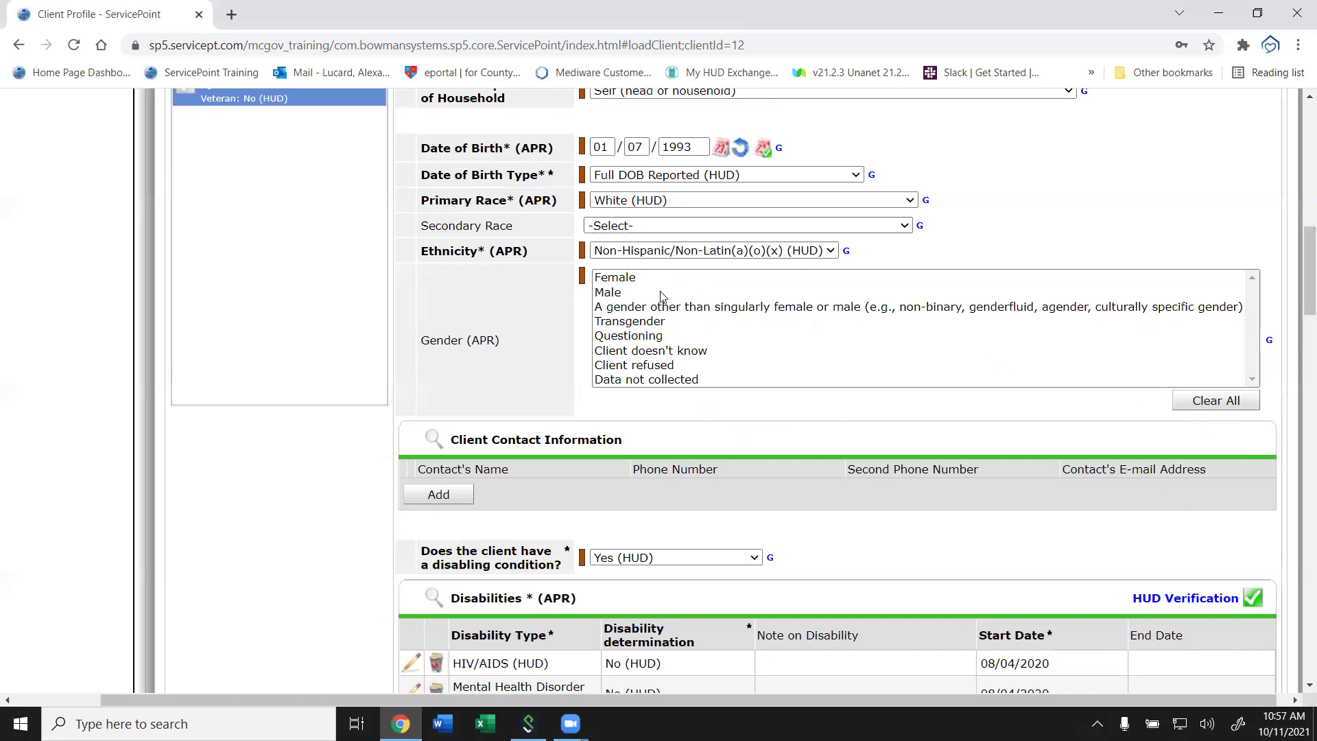
- Set the client's Gender to Male and check the effective date and value in the field's history
{"action": "left_click", "coordinate": [611, 294]}
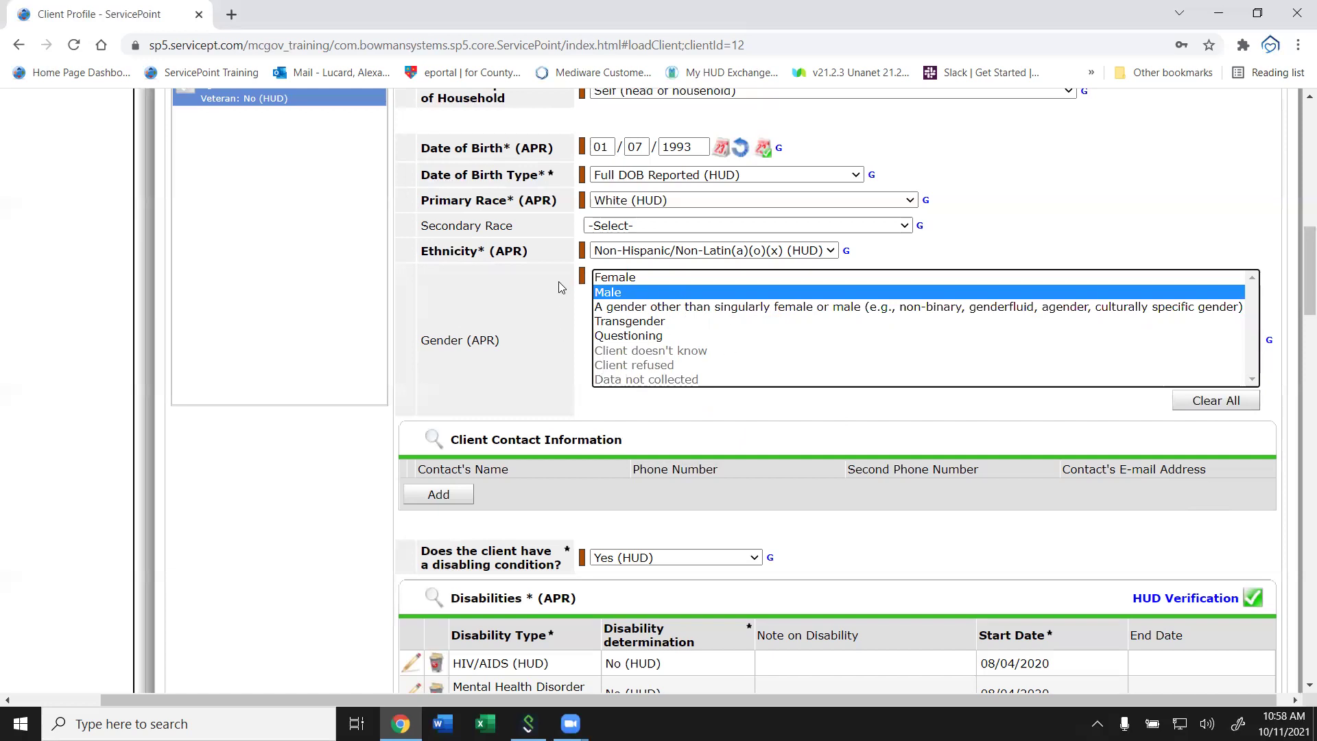
{"action": "left_click", "coordinate": [581, 280]}
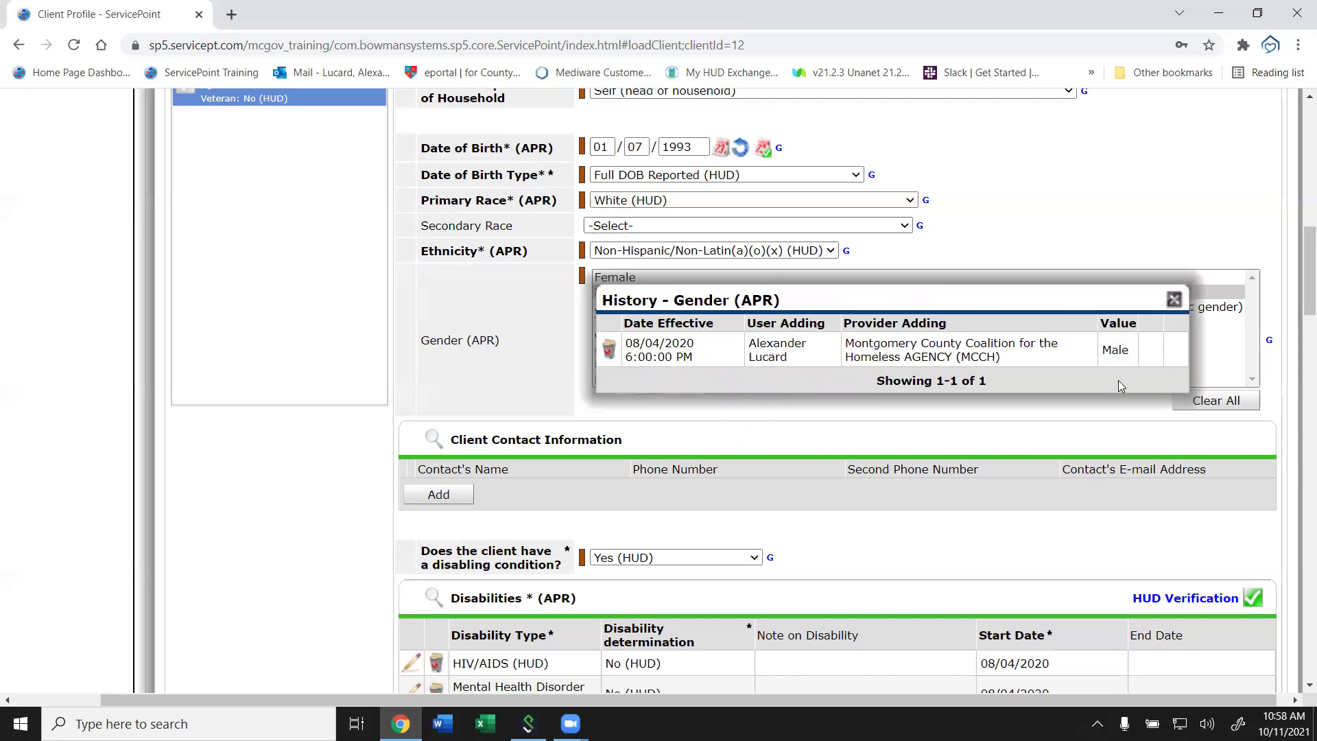
{"action": "left_click_drag", "start_coordinate": [1138, 357], "coordinate": [655, 343]}
{"action": "left_click", "coordinate": [655, 343]}
{"action": "left_click", "coordinate": [1172, 297]}
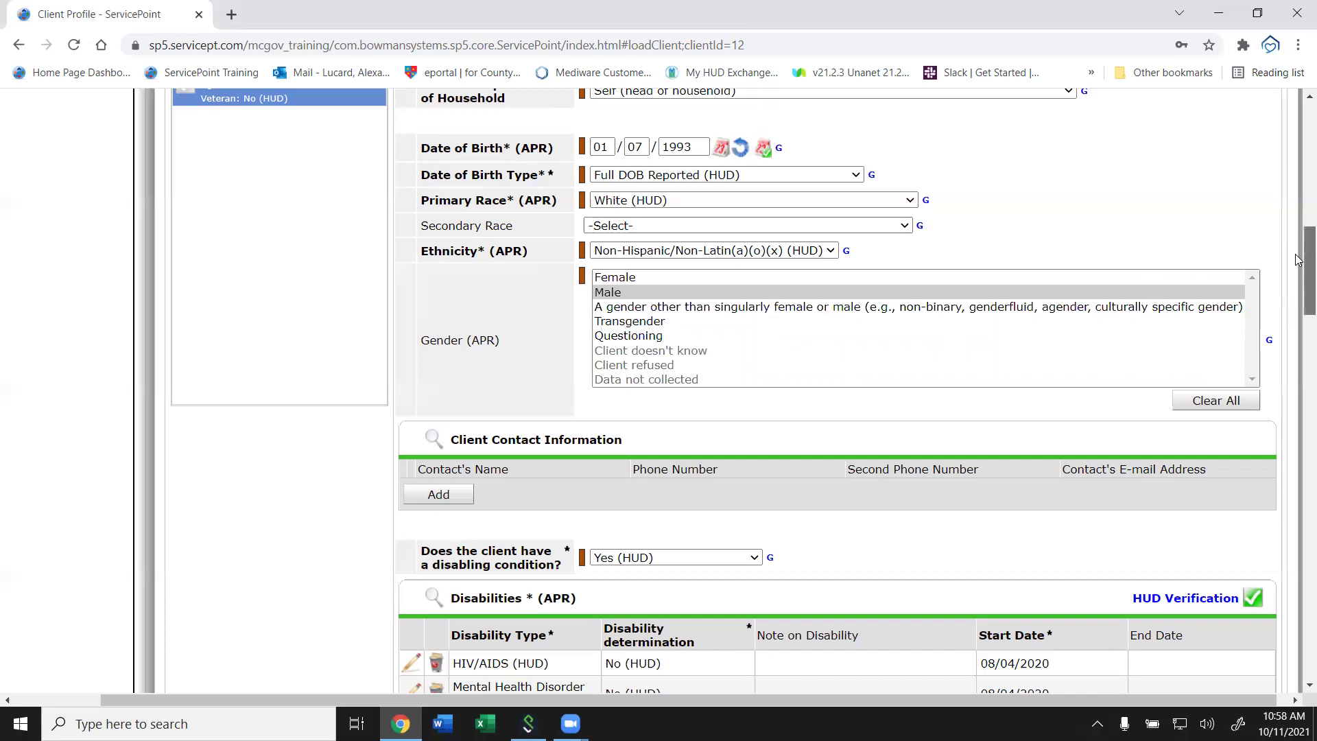
- View the full list of the client's Disabilities (APR) records and close it
{"action": "scroll", "coordinate": [1296, 264], "scroll_direction": "down", "scroll_amount": 1}
{"action": "left_click_drag", "start_coordinate": [1296, 264], "coordinate": [1296, 326]}
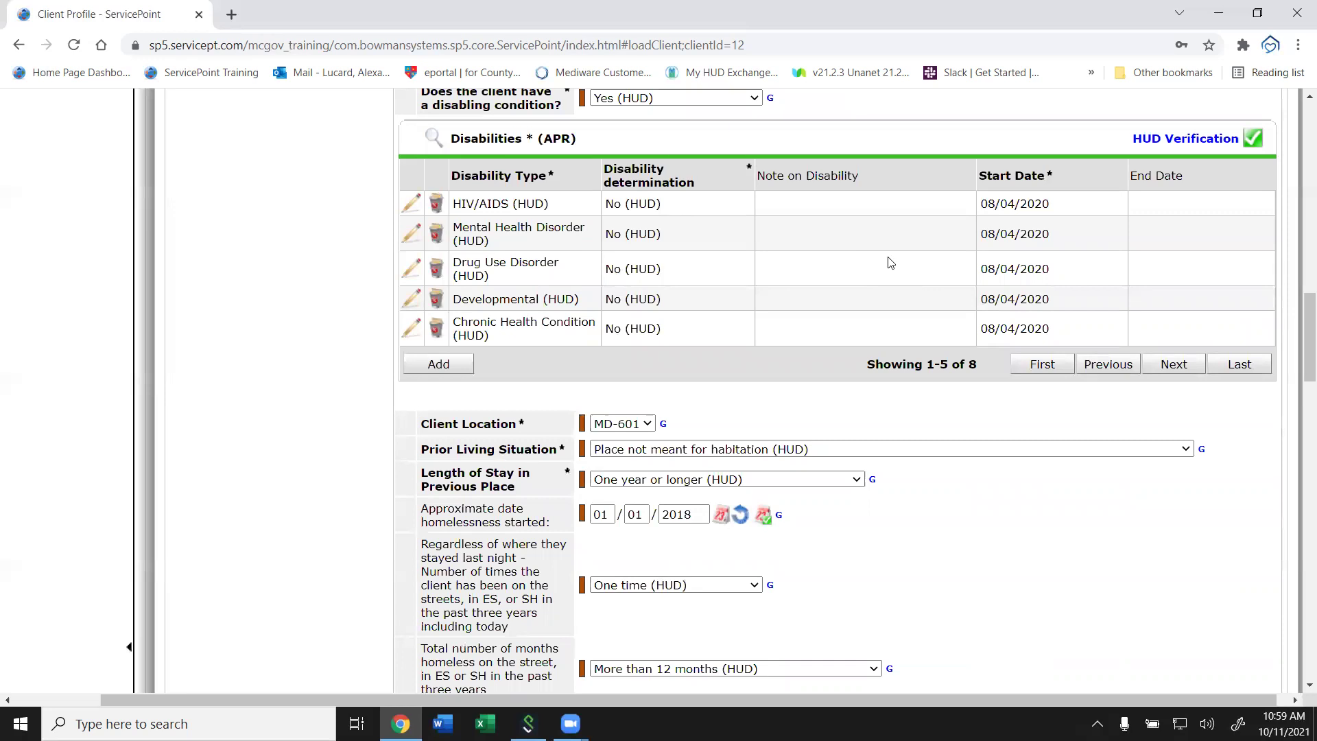
{"action": "left_click", "coordinate": [441, 144]}
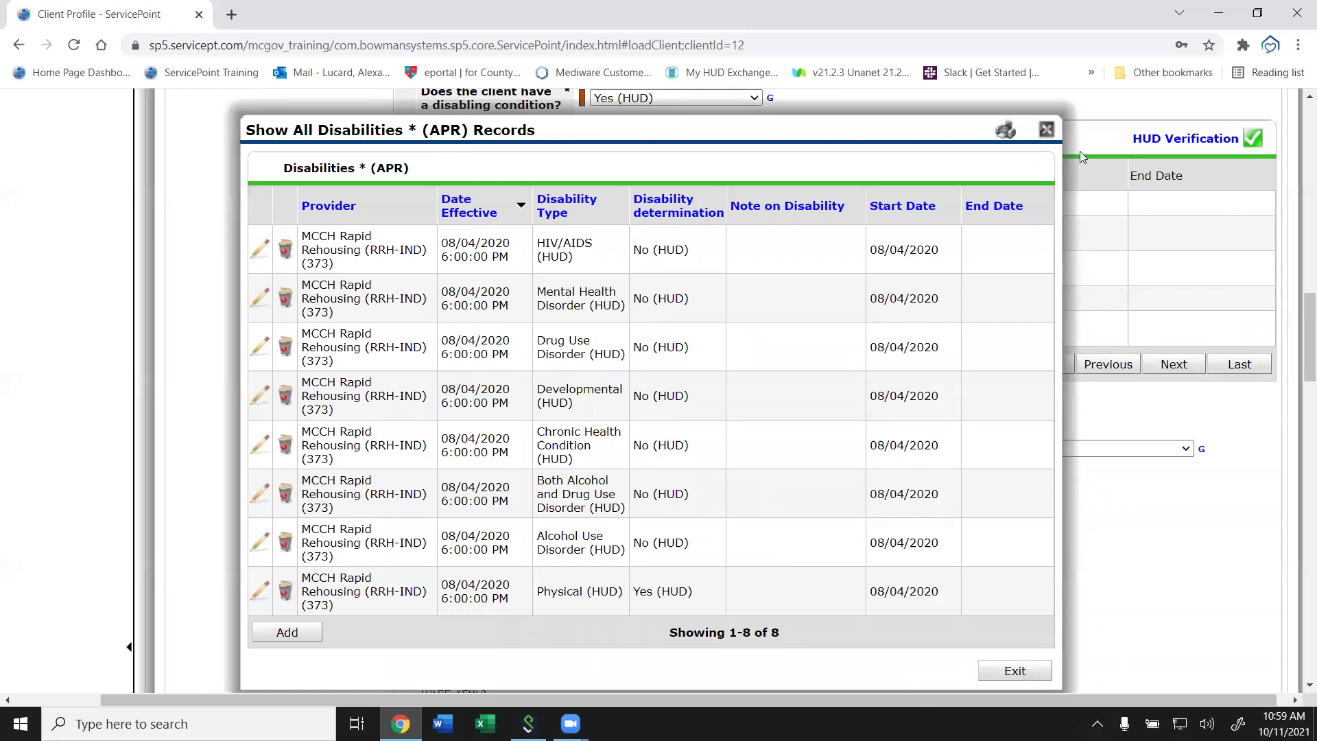
{"action": "left_click", "coordinate": [1046, 129]}
- Examine the alcohol, drug use and mental health disorder types in the enlarged HUD Verification for Disabilities and exit it
{"action": "left_click", "coordinate": [1188, 137]}
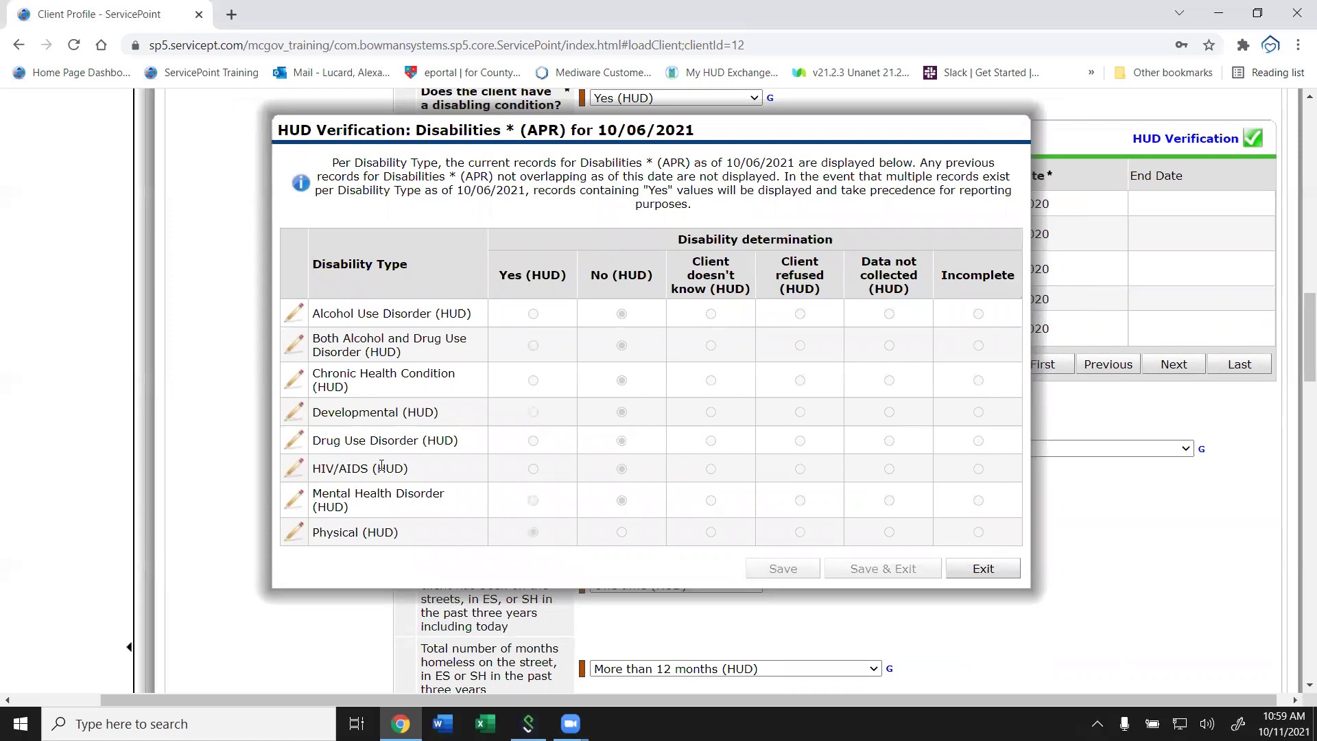
{"action": "key", "text": "ctrl+plus"}
{"action": "key", "text": "ctrl+plus"}
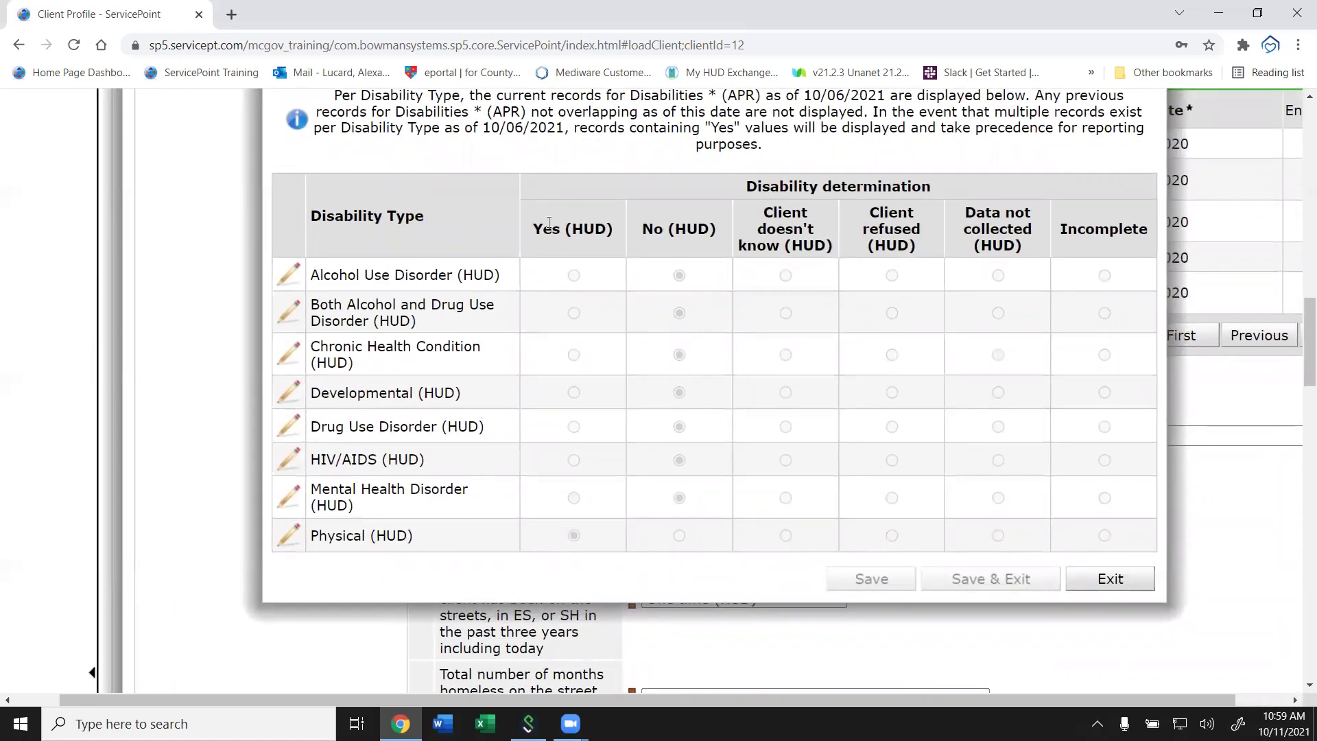
{"action": "left_click_drag", "start_coordinate": [448, 276], "coordinate": [325, 281]}
{"action": "left_click", "coordinate": [327, 287]}
{"action": "left_click_drag", "start_coordinate": [369, 322], "coordinate": [315, 306]}
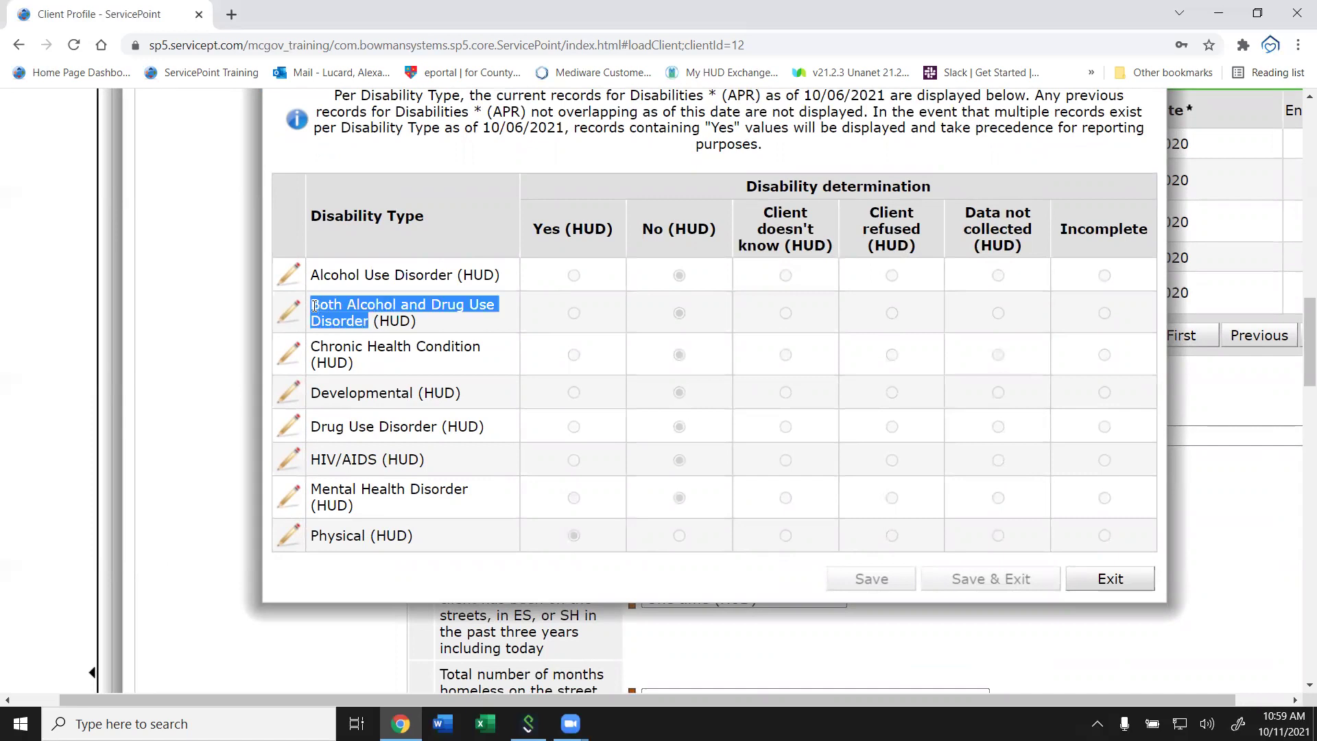
{"action": "left_click", "coordinate": [315, 306]}
{"action": "left_click_drag", "start_coordinate": [436, 426], "coordinate": [322, 425]}
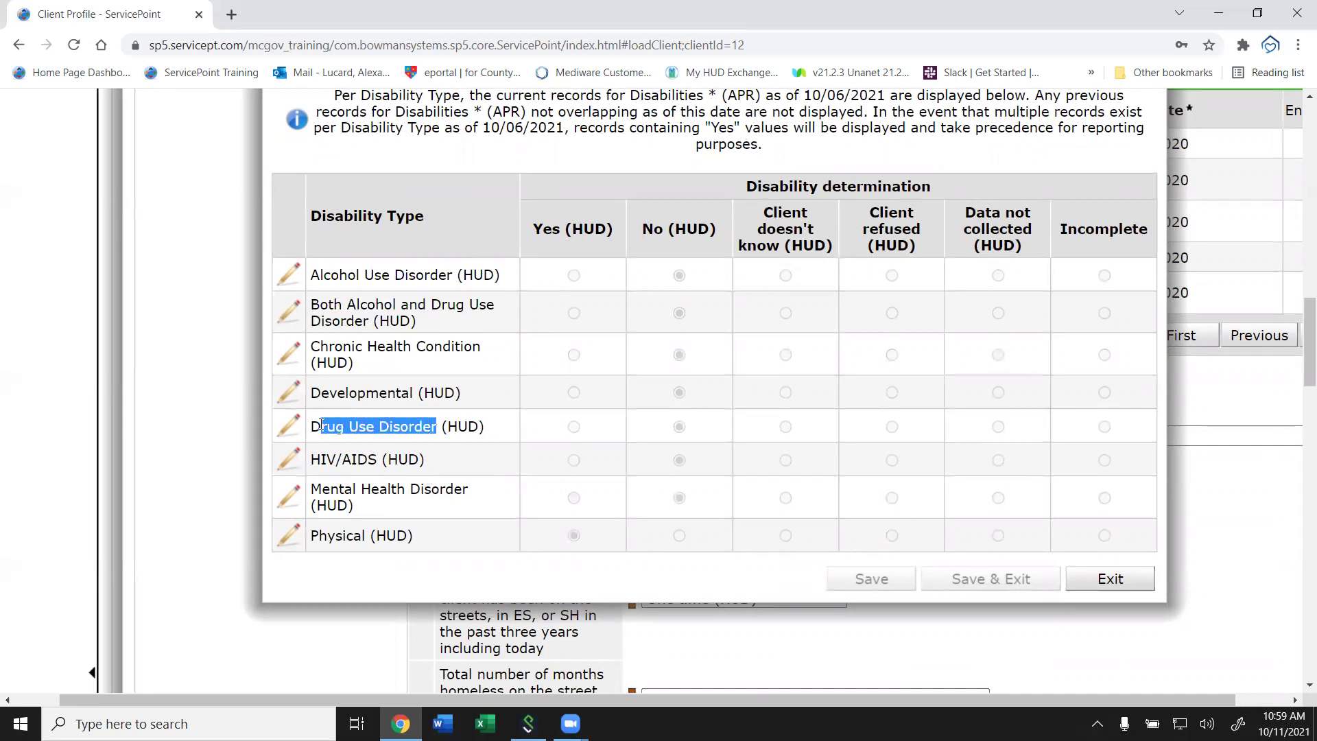
{"action": "left_click", "coordinate": [313, 424]}
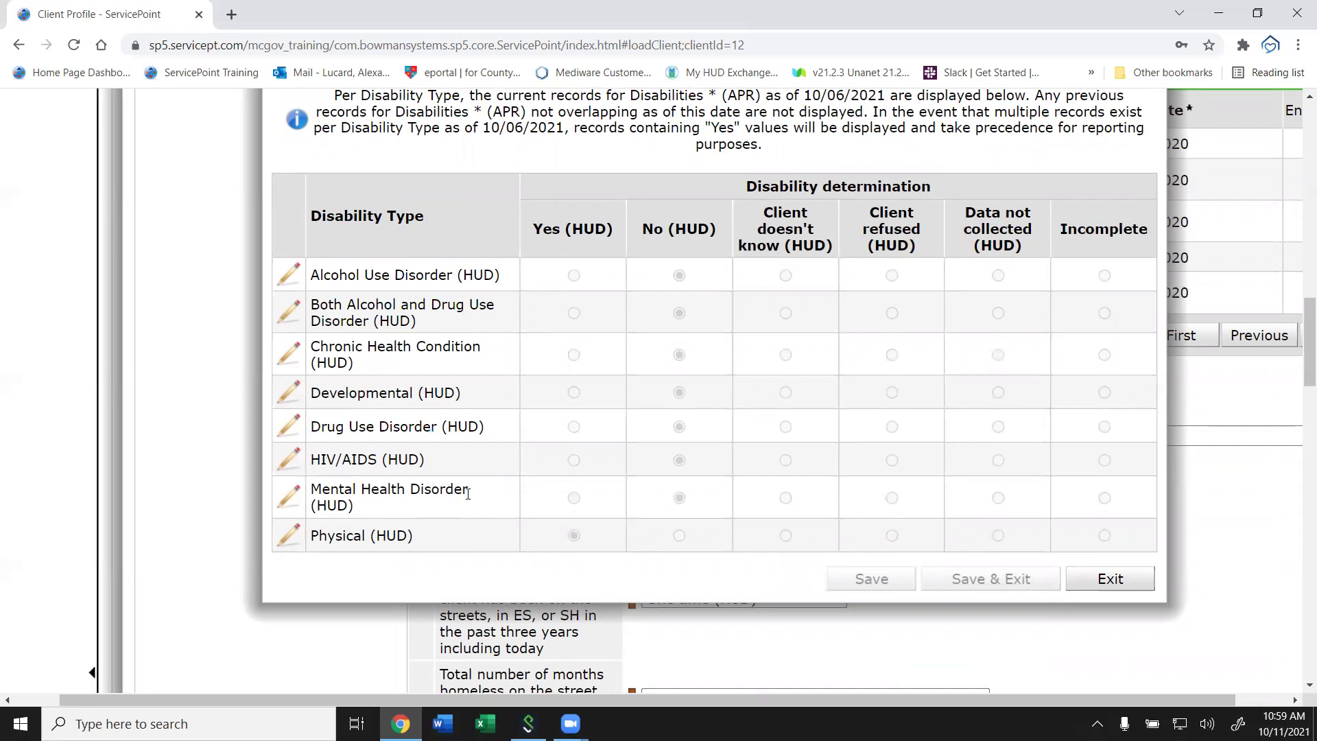
{"action": "left_click_drag", "start_coordinate": [467, 491], "coordinate": [373, 479]}
{"action": "left_click", "coordinate": [373, 480]}
{"action": "left_click", "coordinate": [1091, 584]}
{"action": "left_click", "coordinate": [1298, 211]}
{"action": "left_click_drag", "start_coordinate": [1298, 212], "coordinate": [1296, 278]}
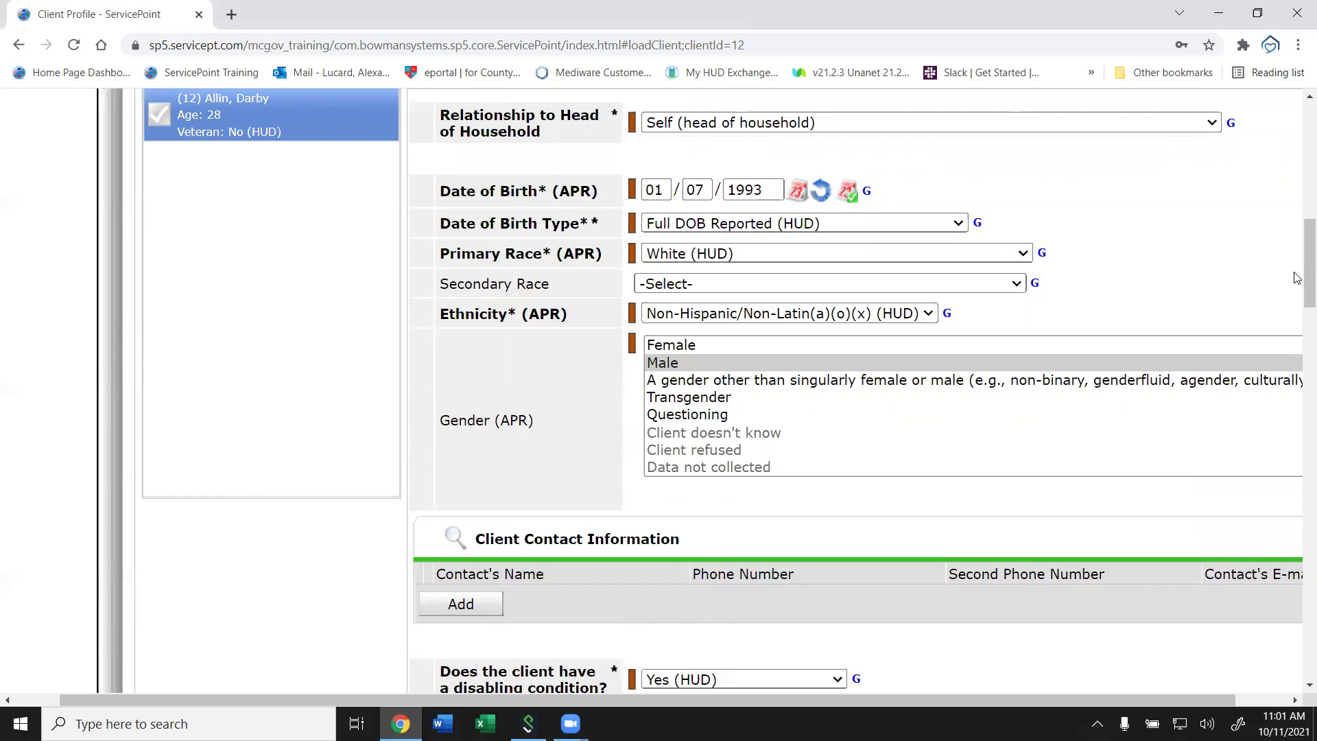
{"action": "scroll", "coordinate": [1296, 277], "scroll_direction": "right", "scroll_amount": 3}
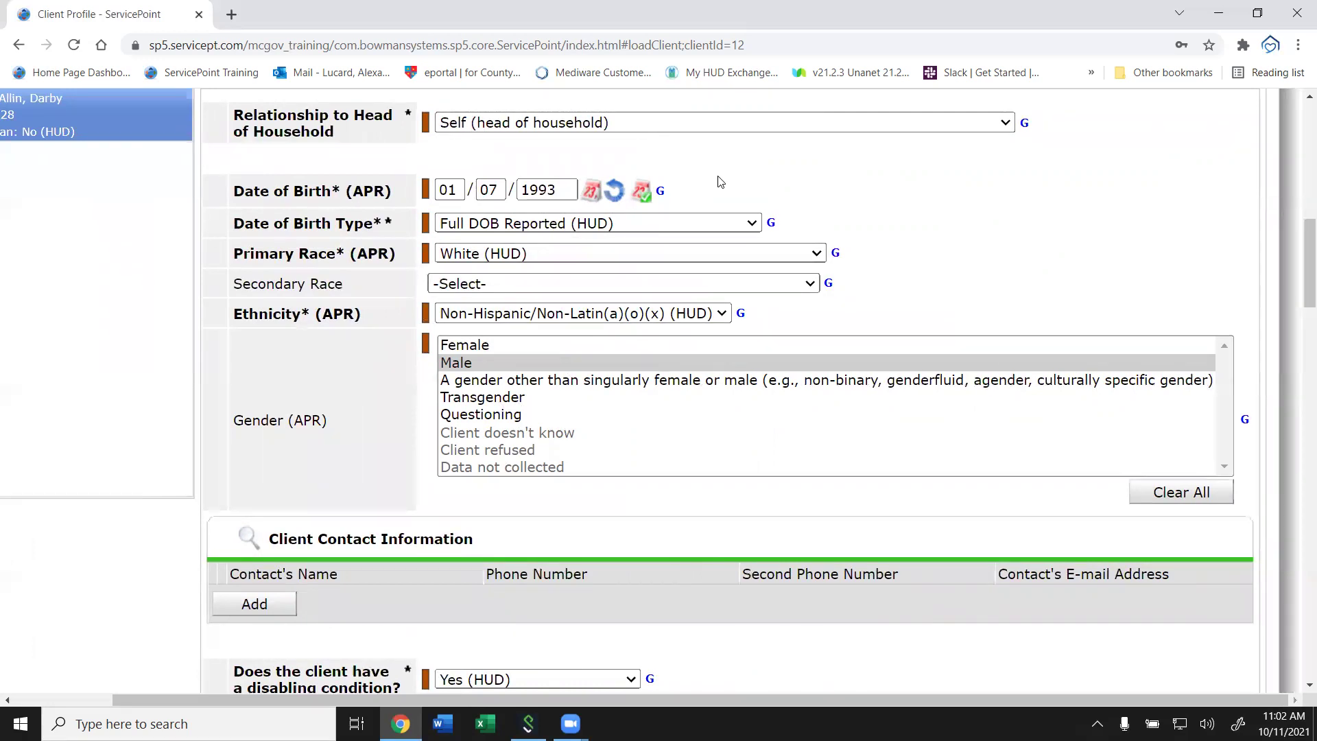
{"action": "left_click", "coordinate": [651, 30]}
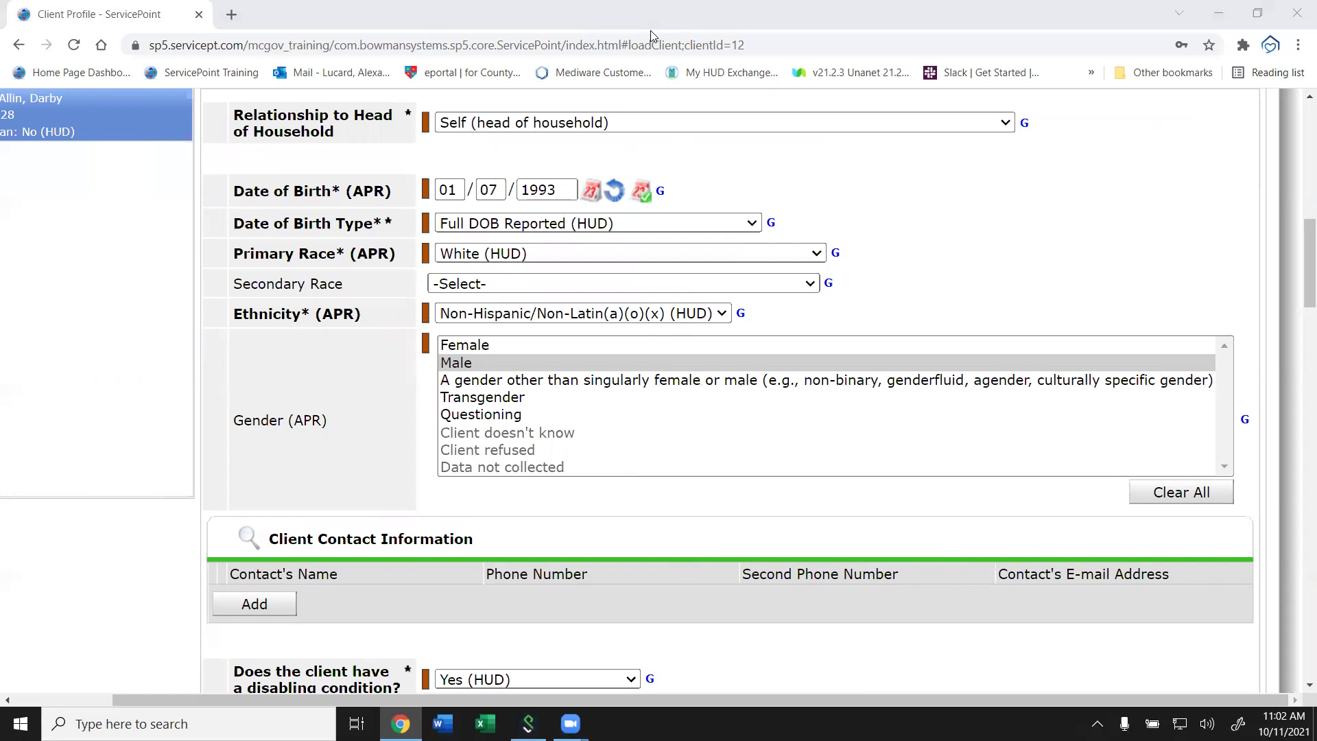